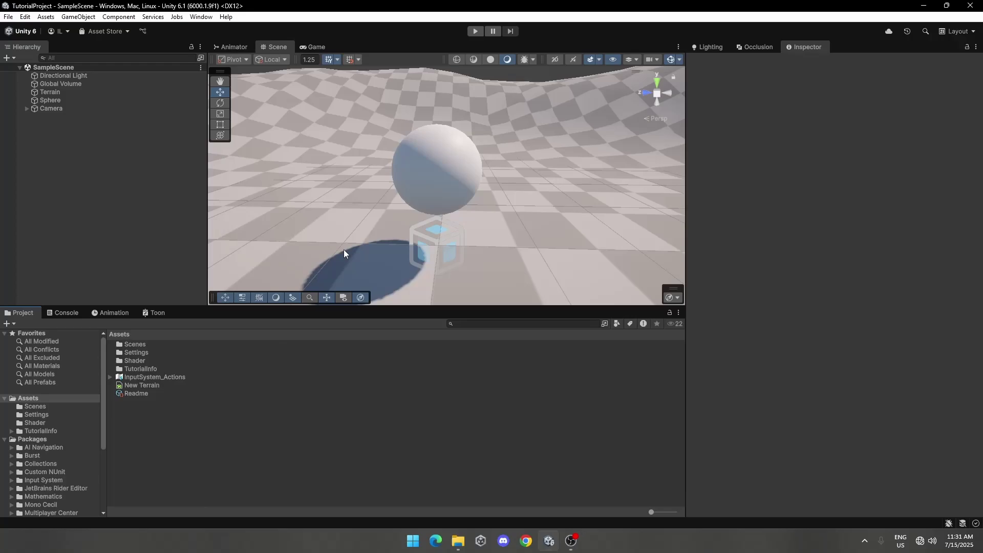
- Create a URP Unlit Shader Graph in the Assets folder and name it ToonShader
{"action": "right_click", "coordinate": [131, 431]}
{"action": "mouse_move", "coordinate": [241, 156]}
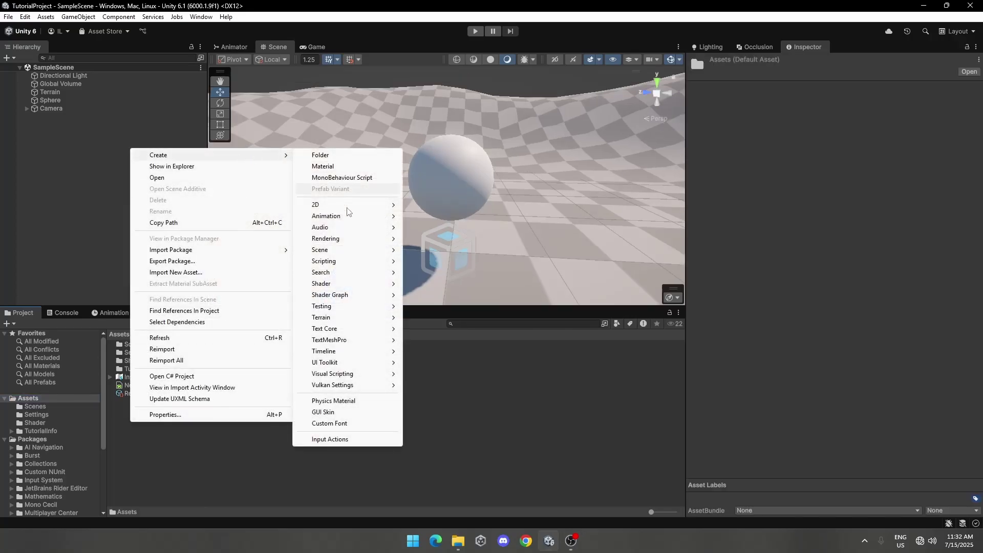
{"action": "mouse_move", "coordinate": [354, 295]}
{"action": "mouse_move", "coordinate": [431, 297]}
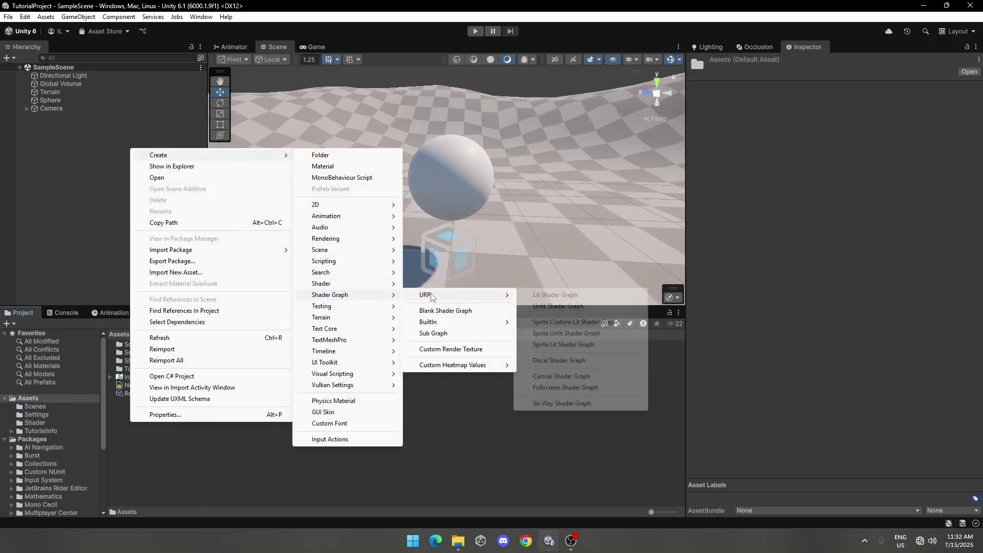
{"action": "left_click", "coordinate": [563, 306]}
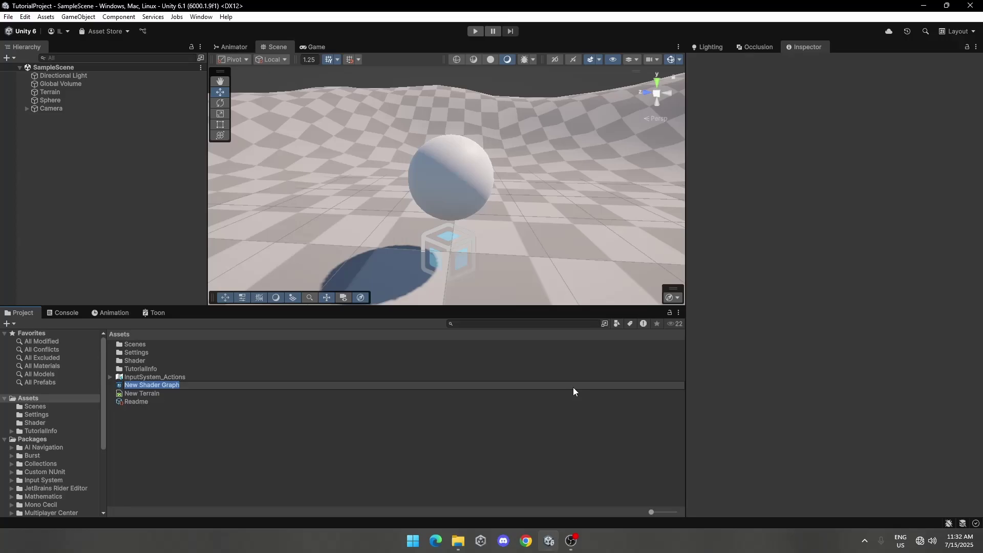
{"action": "type", "text": "ToonShader"}
{"action": "key", "text": "Return"}
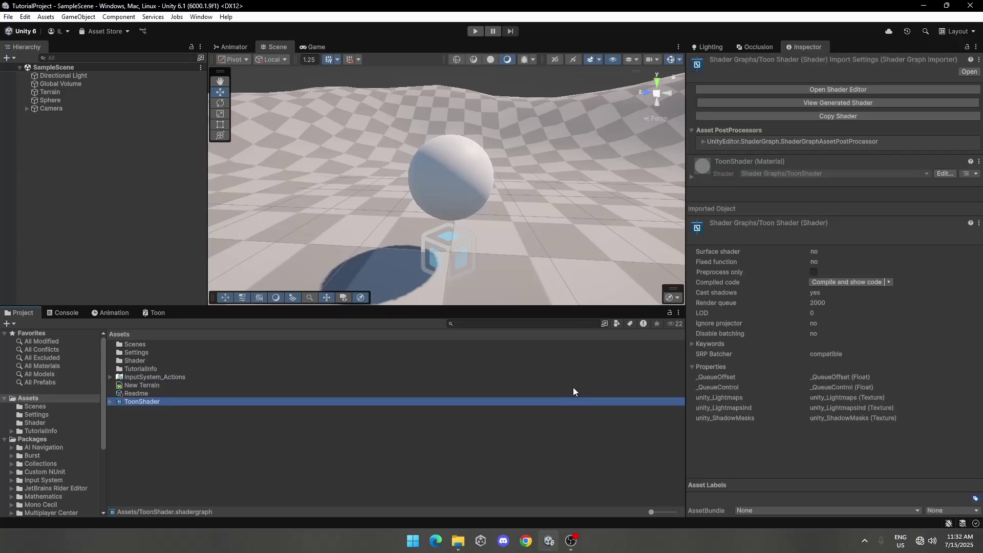
- Open the ToonShader graph for editing
{"action": "double_click", "coordinate": [145, 401]}
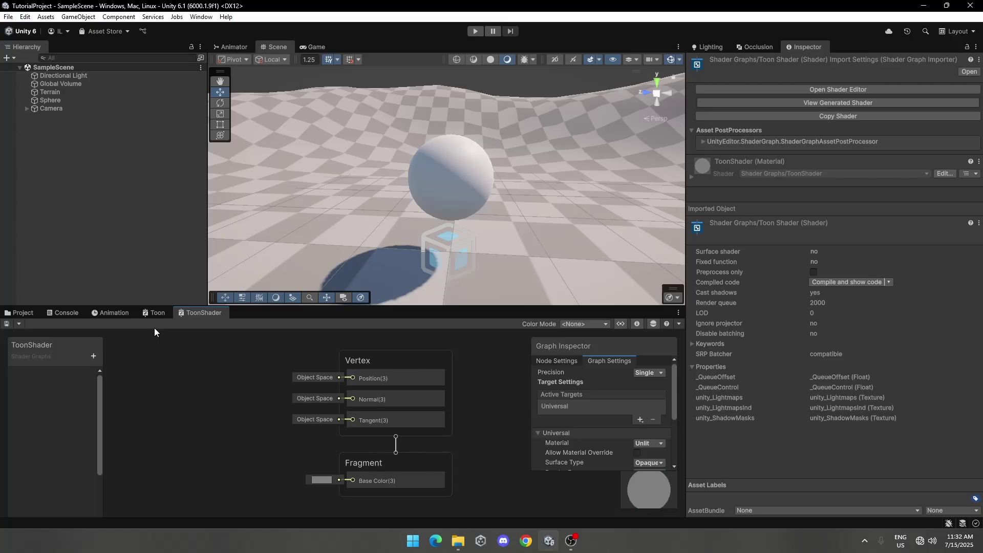
{"action": "middle_click_drag", "start_coordinate": [342, 444], "coordinate": [350, 426]}
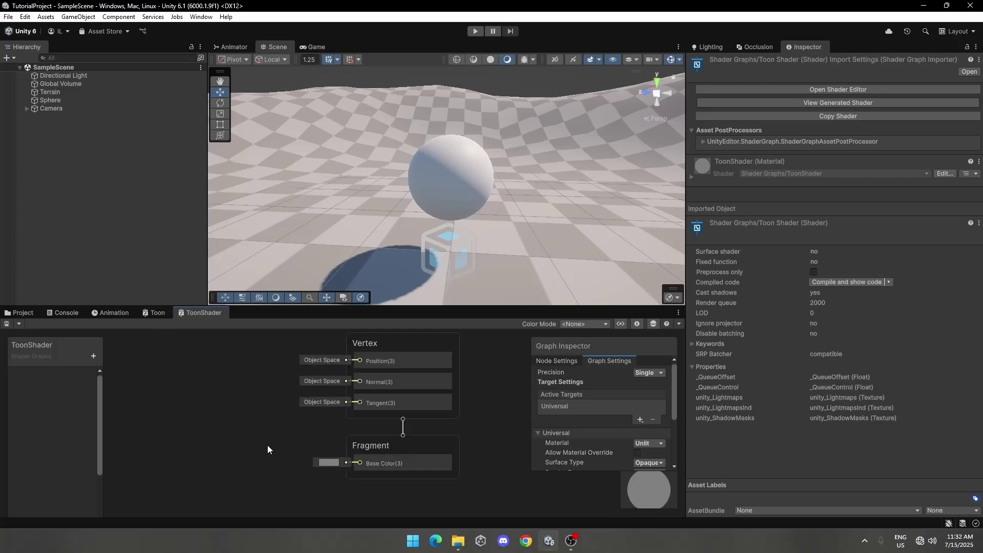
{"action": "scroll", "coordinate": [431, 470], "scroll_direction": "down", "scroll_amount": 2}
{"action": "scroll", "coordinate": [335, 494], "scroll_direction": "up", "scroll_amount": 1}
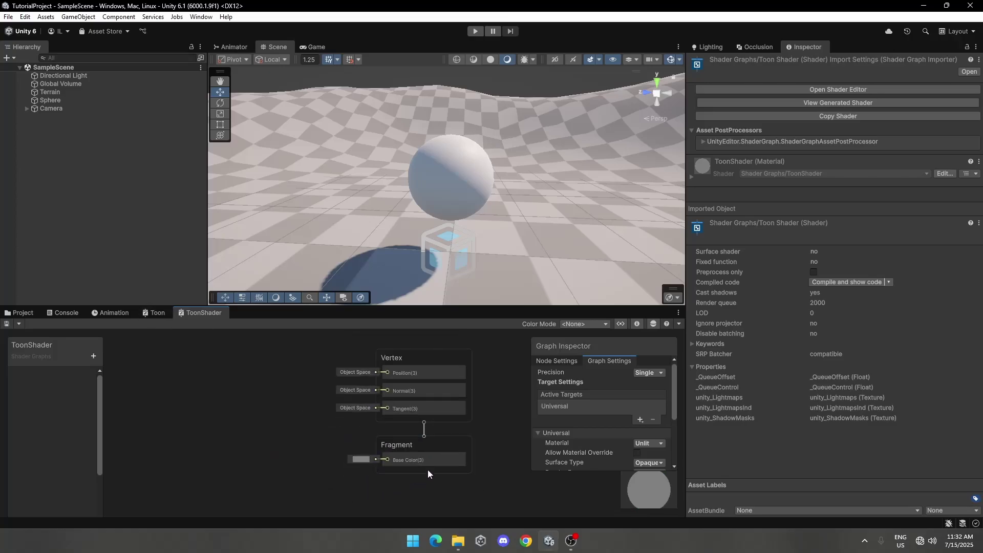
- Create a material from the ToonShader graph in Assets and apply it to the Sphere
{"action": "left_click", "coordinate": [20, 313]}
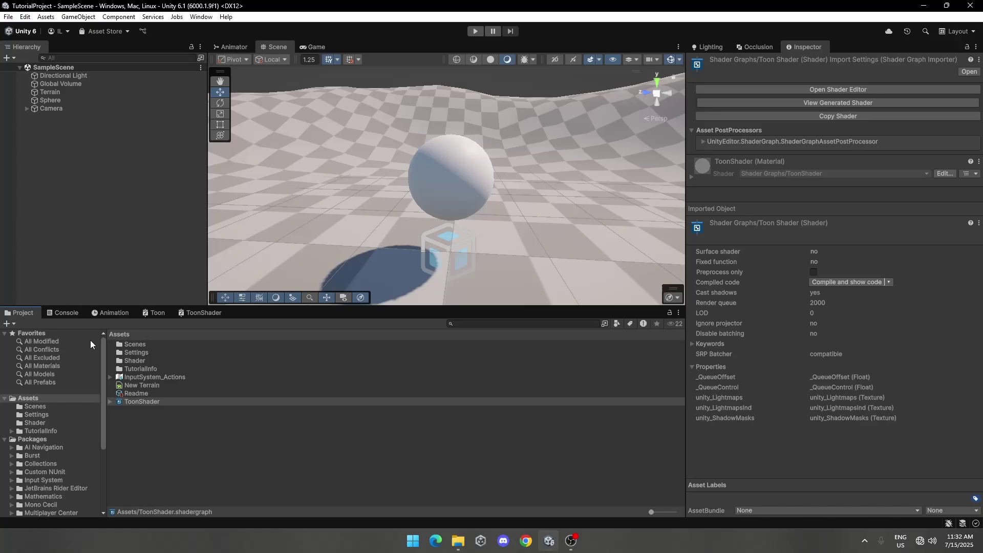
{"action": "right_click", "coordinate": [136, 401]}
{"action": "mouse_move", "coordinate": [256, 136]}
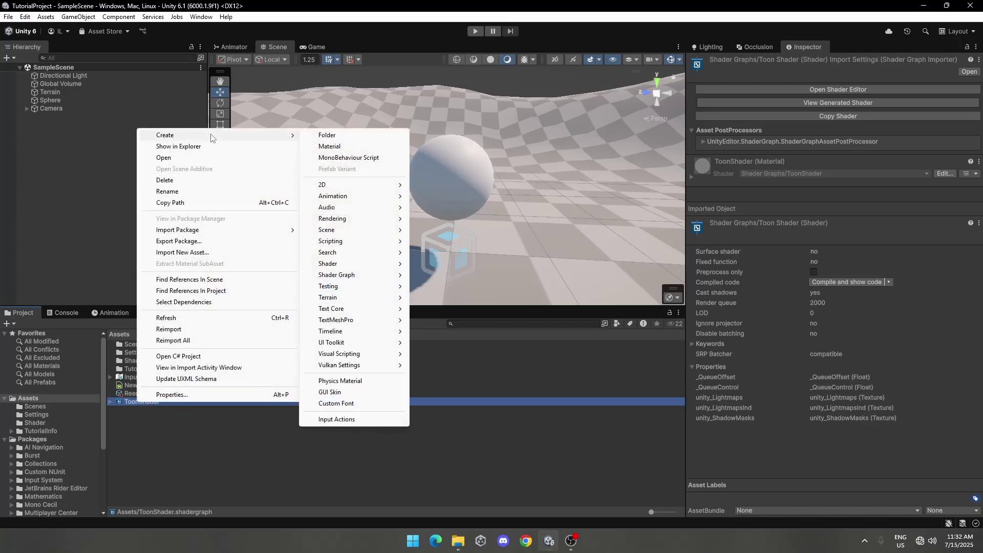
{"action": "left_click", "coordinate": [341, 146]}
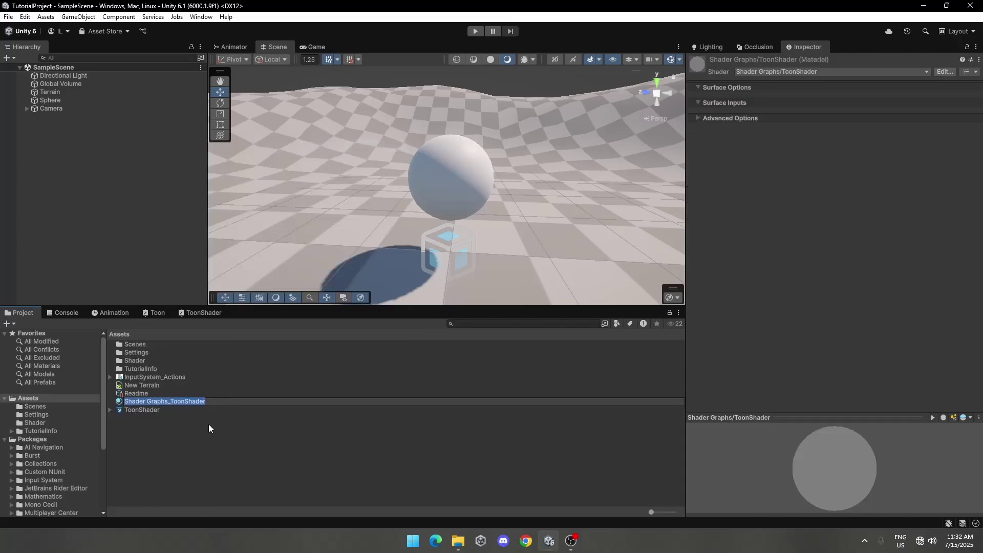
{"action": "left_click_drag", "start_coordinate": [180, 400], "coordinate": [64, 102]}
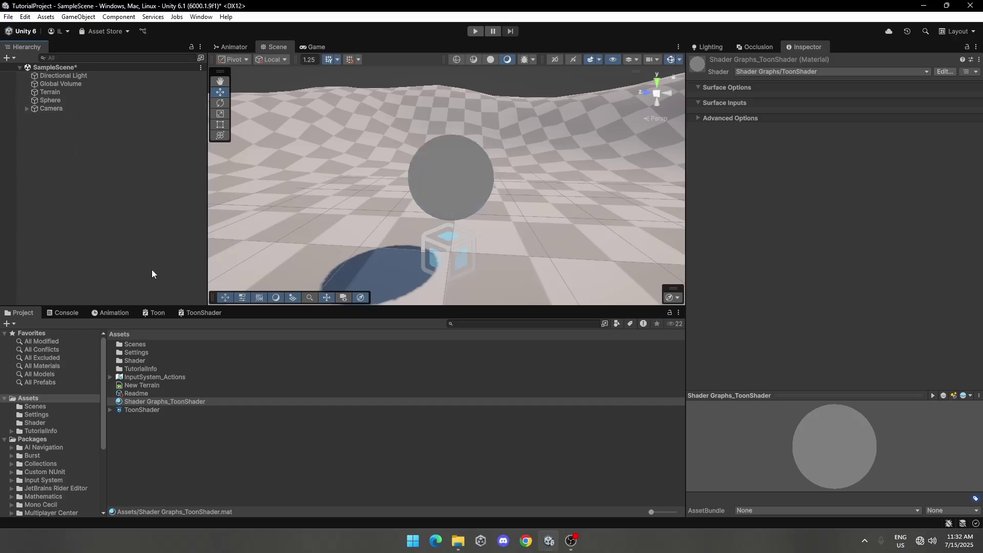
- Maximize the ToonShader graph and add a Main Light Direction node well before the Fragment stack
{"action": "left_click", "coordinate": [198, 314]}
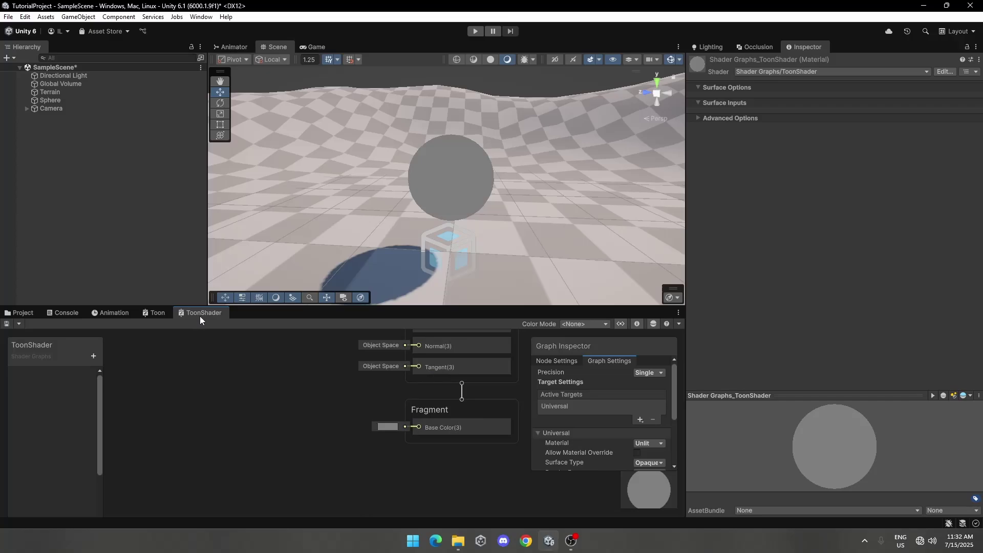
{"action": "double_click", "coordinate": [203, 312]}
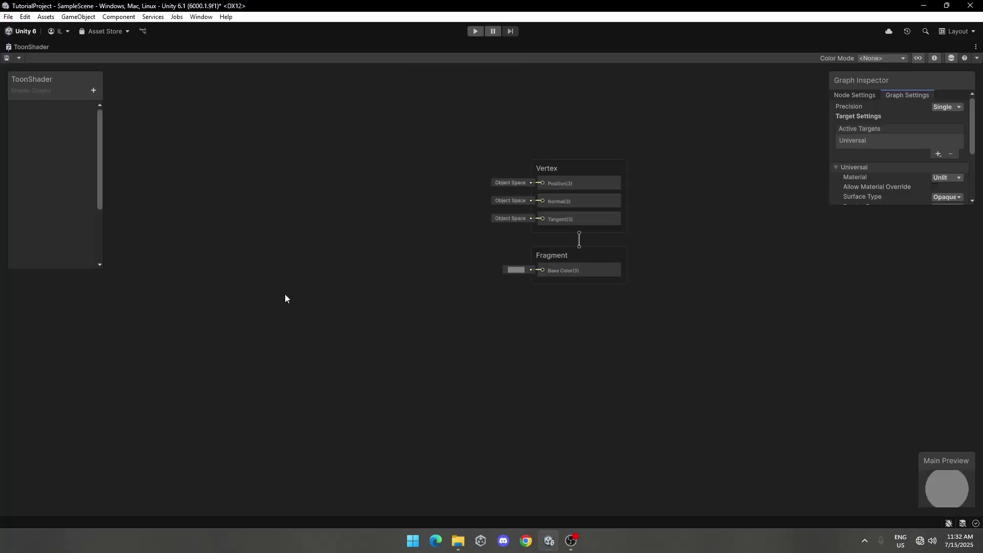
{"action": "scroll", "coordinate": [358, 466], "scroll_direction": "up", "scroll_amount": 3}
{"action": "key", "text": "space"}
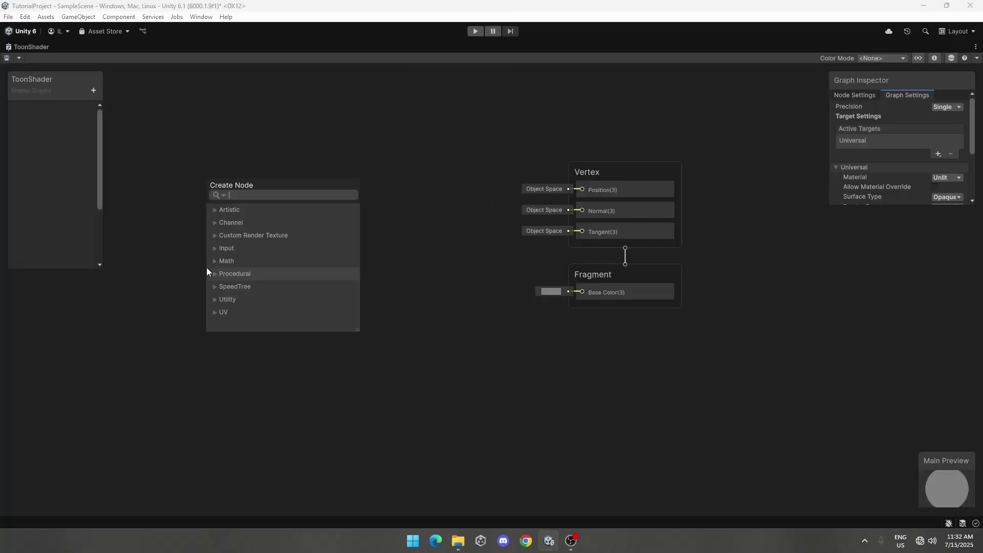
{"action": "type", "text": "main light"}
{"action": "key", "text": "Return"}
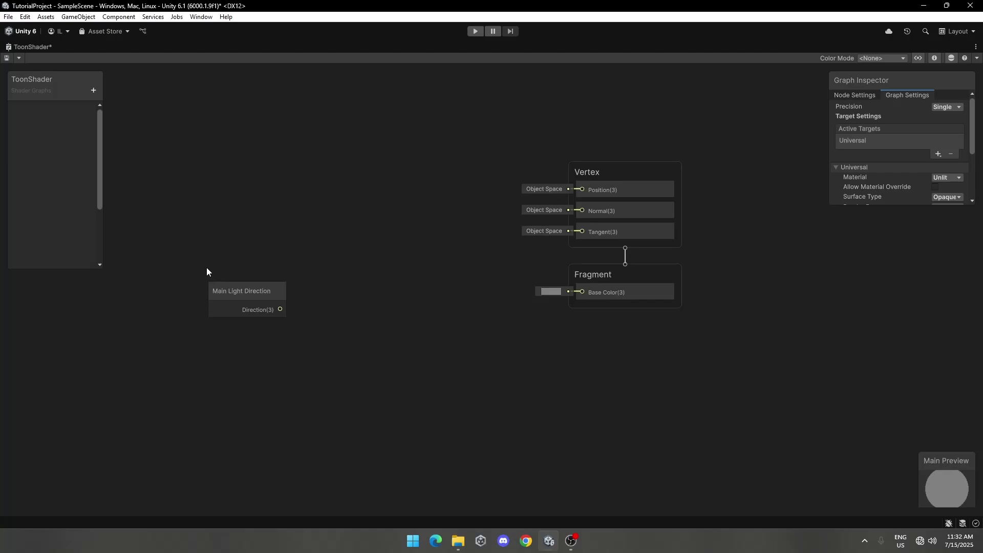
{"action": "left_click_drag", "start_coordinate": [251, 289], "coordinate": [243, 243]}
- Add a Normal Vector node below the Main Light Direction node
{"action": "left_click", "coordinate": [217, 299]}
{"action": "key", "text": "space"}
{"action": "type", "text": "n"}
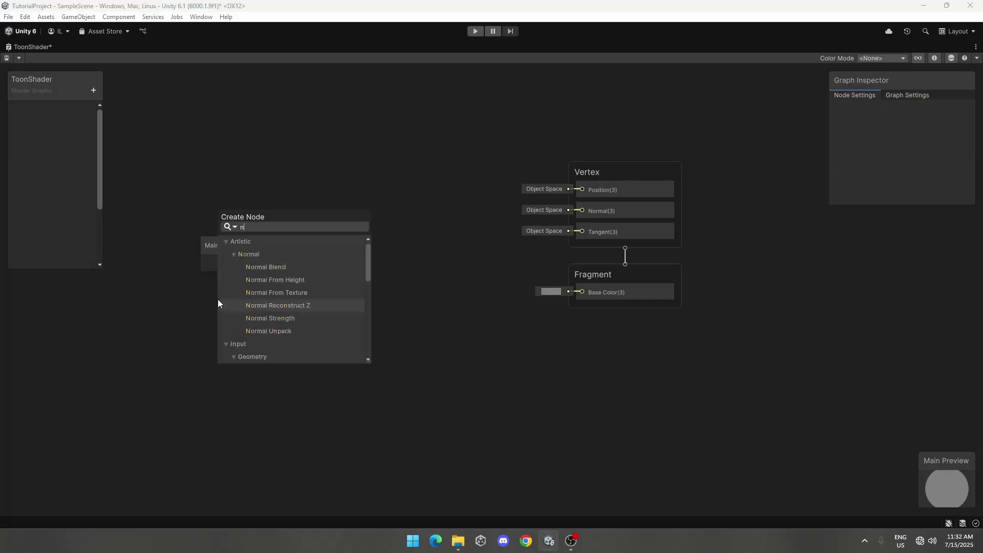
{"action": "type", "text": "ormal"}
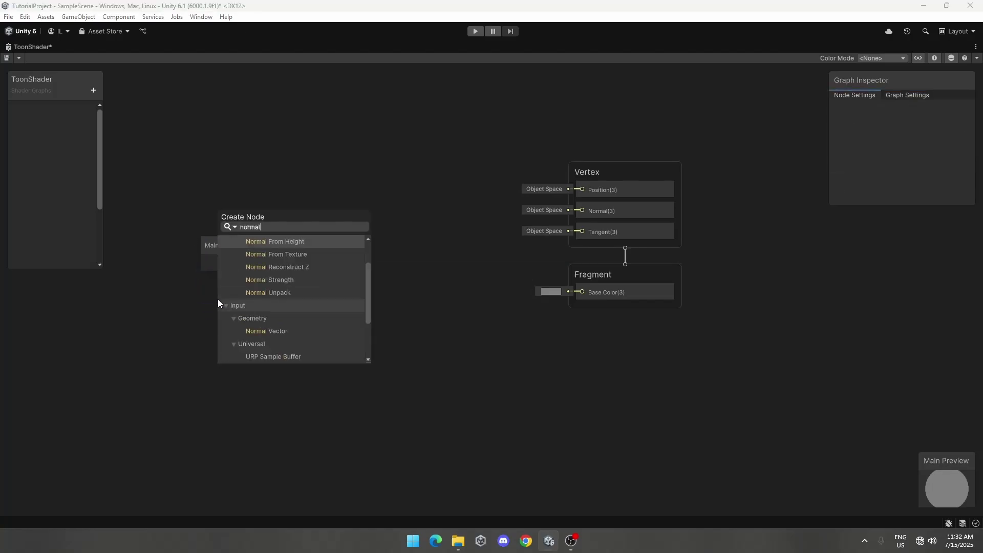
{"action": "key", "text": "Down"}
{"action": "key", "text": "Down"}
{"action": "key", "text": "Down"}
{"action": "key", "text": "Down"}
{"action": "key", "text": "Down"}
{"action": "key", "text": "Down"}
{"action": "key", "text": "Down"}
{"action": "key", "text": "Return"}
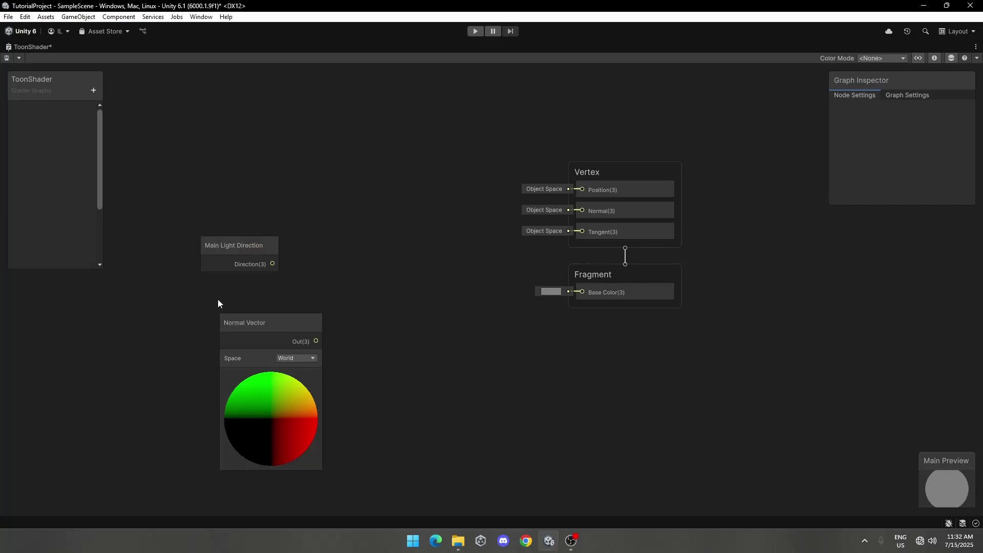
- Collapse the Normal Vector preview, align the node under Main Light Direction and set its Space to Object
{"action": "key", "text": "a"}
{"action": "left_click", "coordinate": [332, 351]}
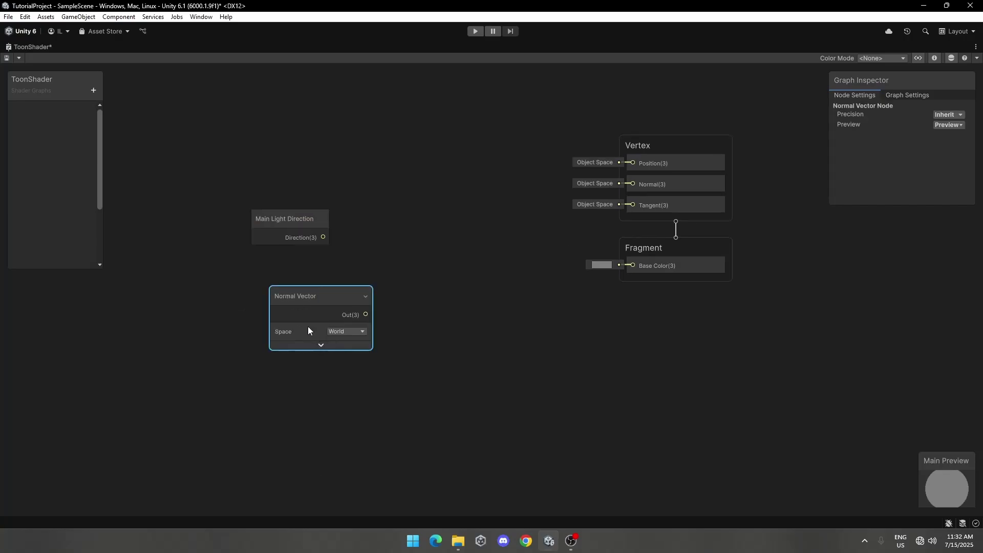
{"action": "left_click_drag", "start_coordinate": [299, 303], "coordinate": [295, 271]}
{"action": "left_click", "coordinate": [317, 302]}
{"action": "left_click", "coordinate": [326, 314]}
{"action": "left_click", "coordinate": [405, 278]}
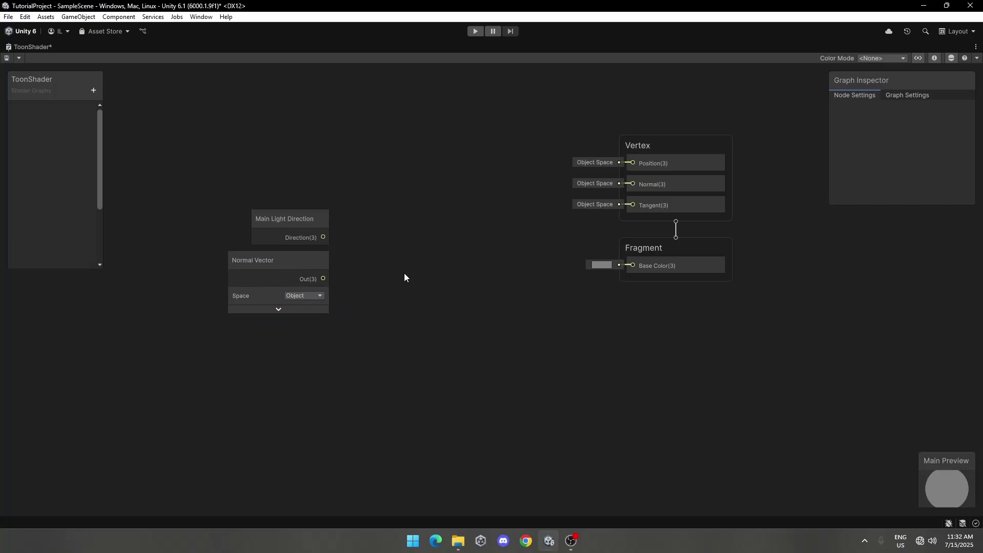
- Add a Dot Product node with its preview collapsed, connecting Main Light Direction to A and Normal Vector to B
{"action": "key", "text": "space"}
{"action": "type", "text": "dot"}
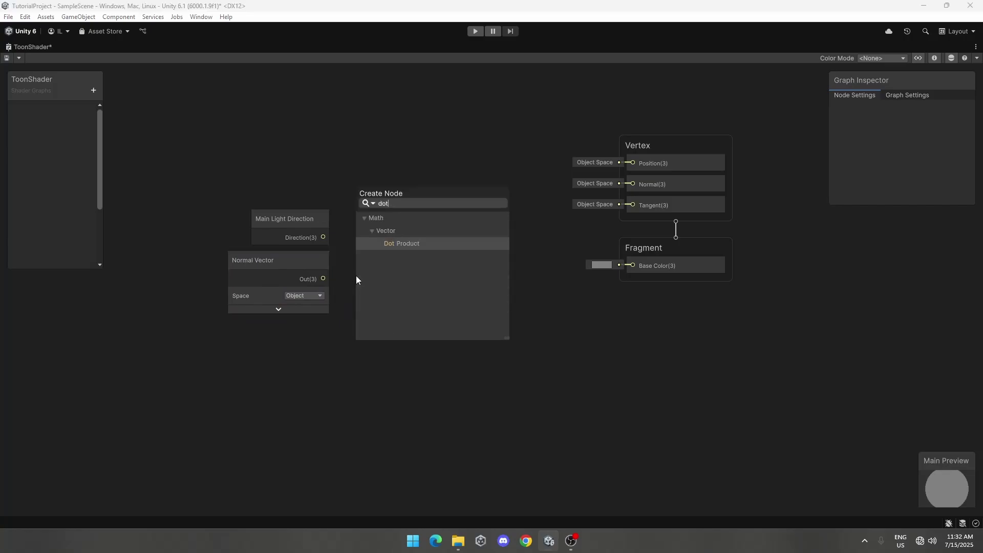
{"action": "key", "text": "Return"}
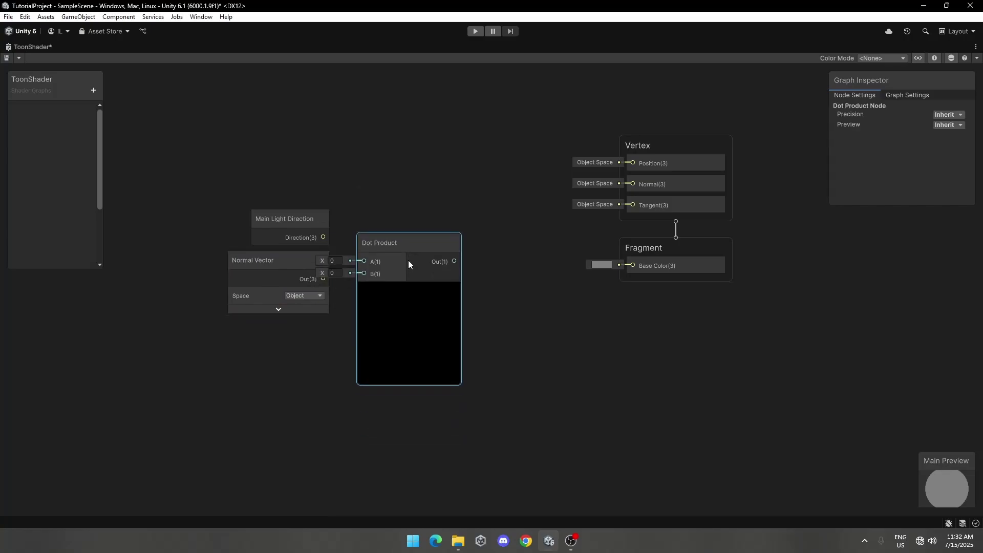
{"action": "left_click", "coordinate": [408, 279]}
{"action": "left_click_drag", "start_coordinate": [323, 237], "coordinate": [360, 252]}
{"action": "left_click_drag", "start_coordinate": [323, 279], "coordinate": [379, 240]}
{"action": "left_click_drag", "start_coordinate": [386, 303], "coordinate": [266, 234]}
{"action": "left_click", "coordinate": [325, 275]}
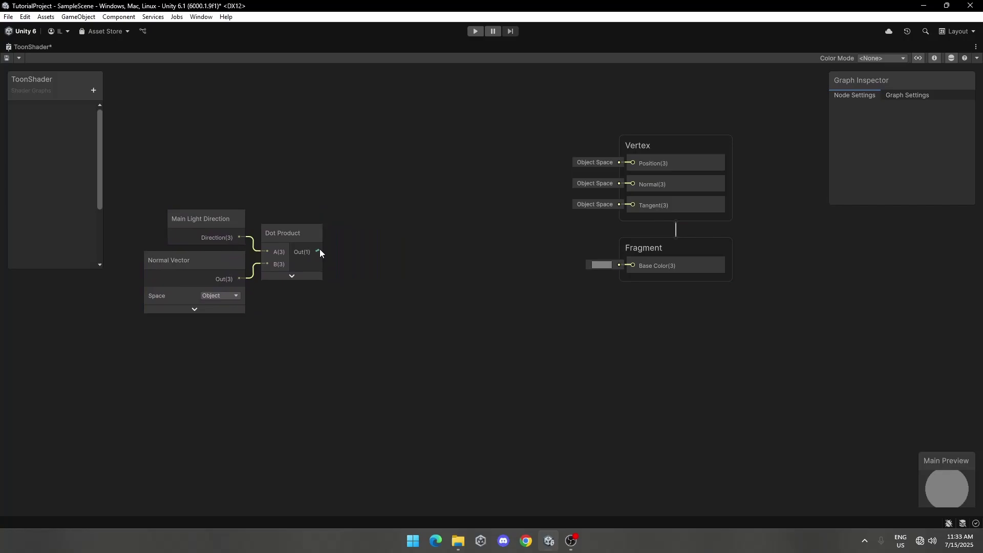
- Add a One Minus node fed by the Dot Product output, collapse its preview and place it beside Dot Product
{"action": "left_click_drag", "start_coordinate": [364, 251], "coordinate": [352, 251]}
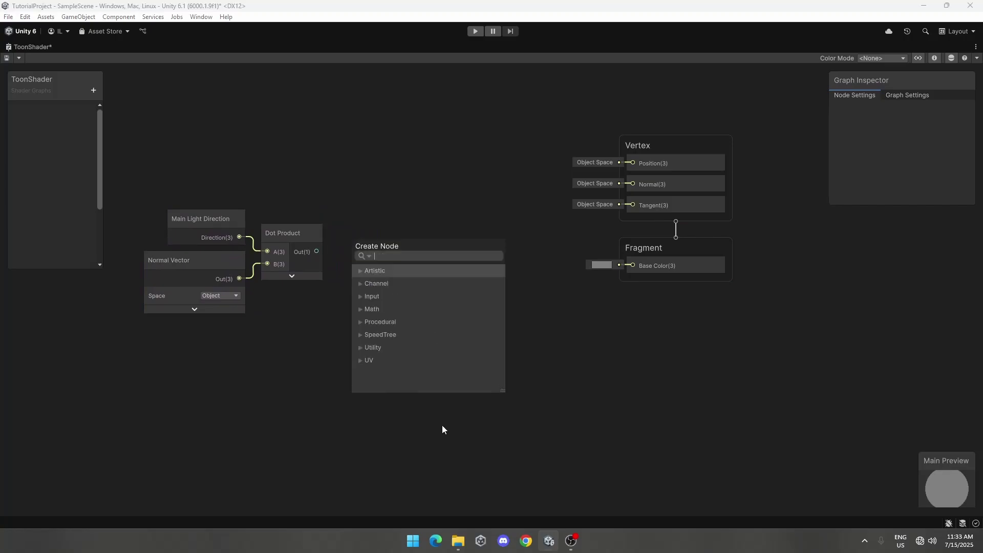
{"action": "type", "text": "one"}
{"action": "key", "text": "Return"}
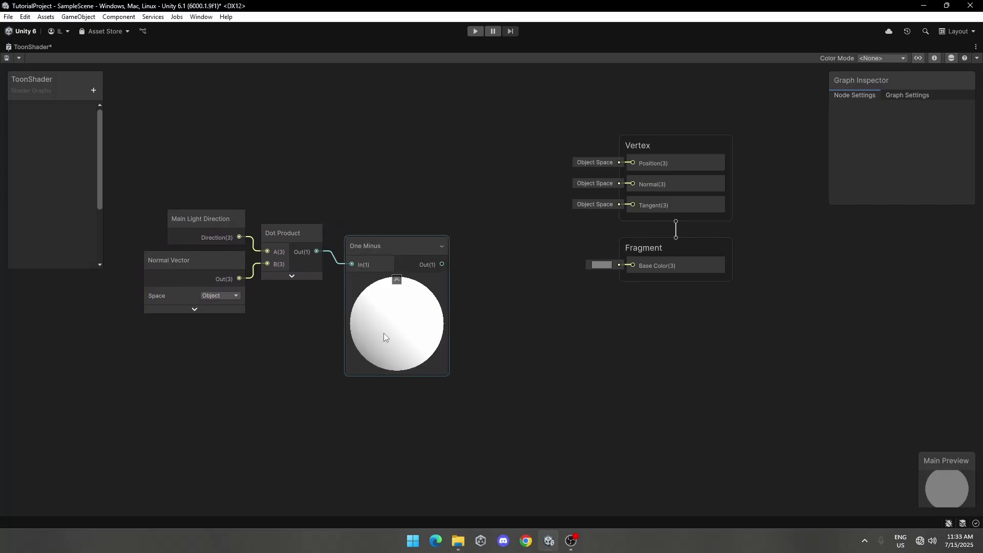
{"action": "left_click", "coordinate": [397, 279]}
{"action": "left_click_drag", "start_coordinate": [388, 262], "coordinate": [369, 251]}
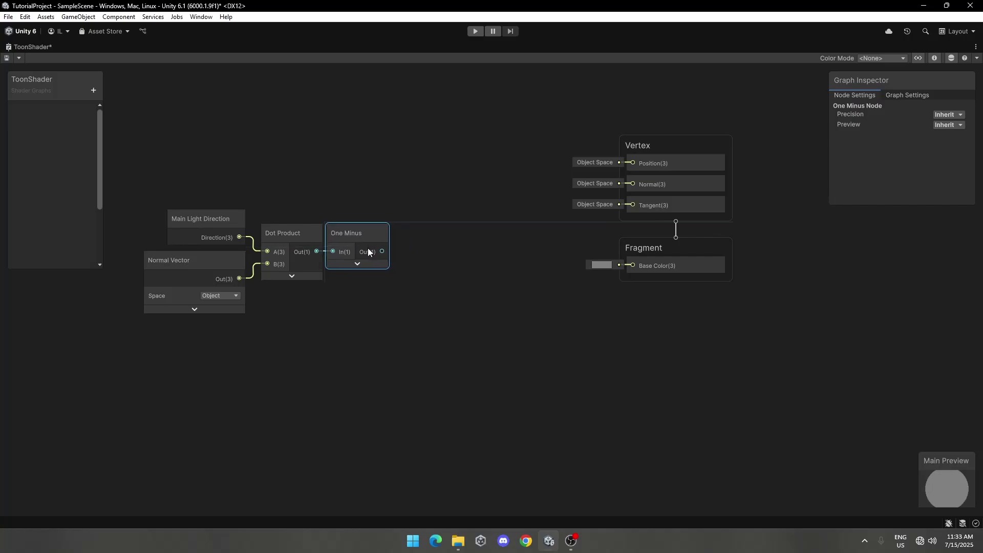
{"action": "left_click", "coordinate": [417, 267]}
- Create a Float property named Toon Ramp and place it in the graph above the One Minus node
{"action": "left_click", "coordinate": [93, 90]}
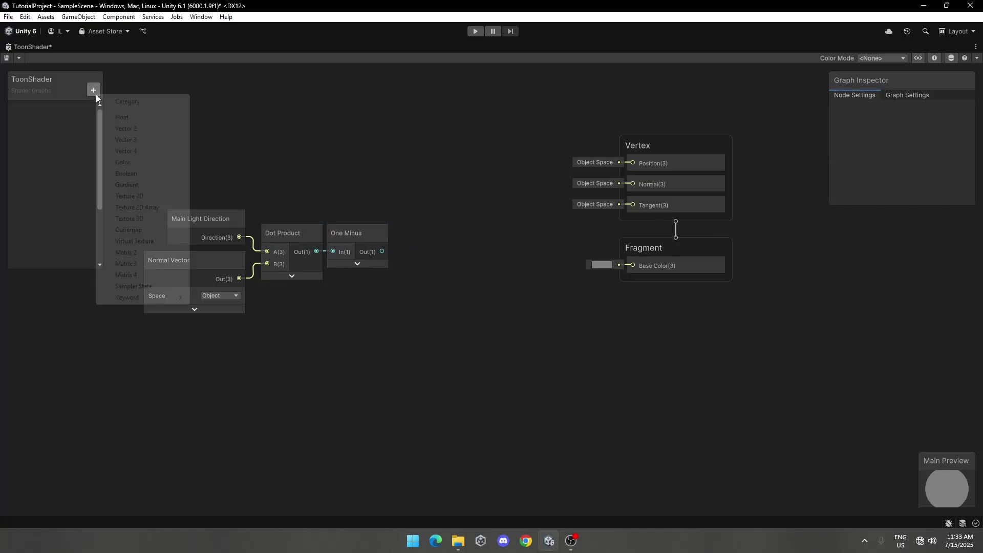
{"action": "left_click", "coordinate": [123, 117]}
{"action": "type", "text": "Toon Ramp"}
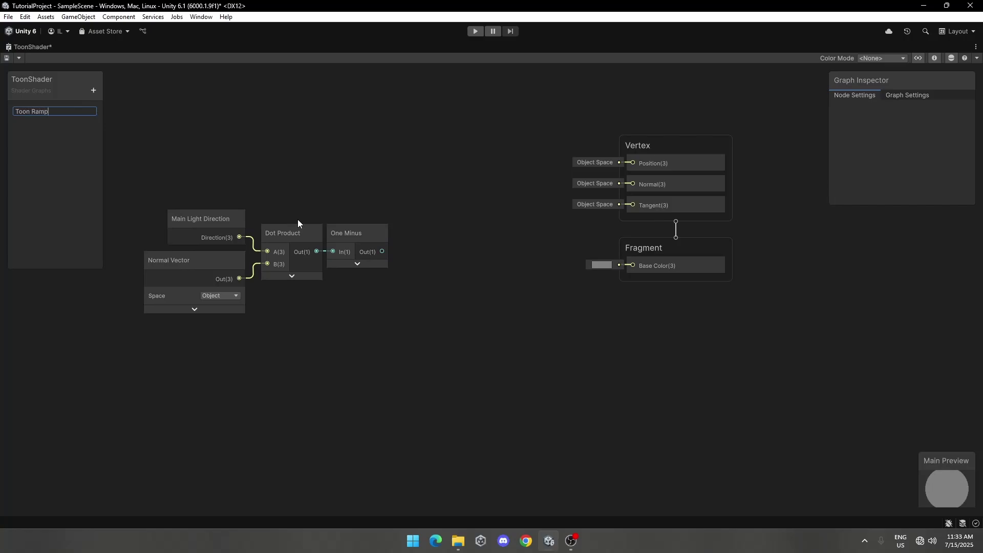
{"action": "key", "text": "Return"}
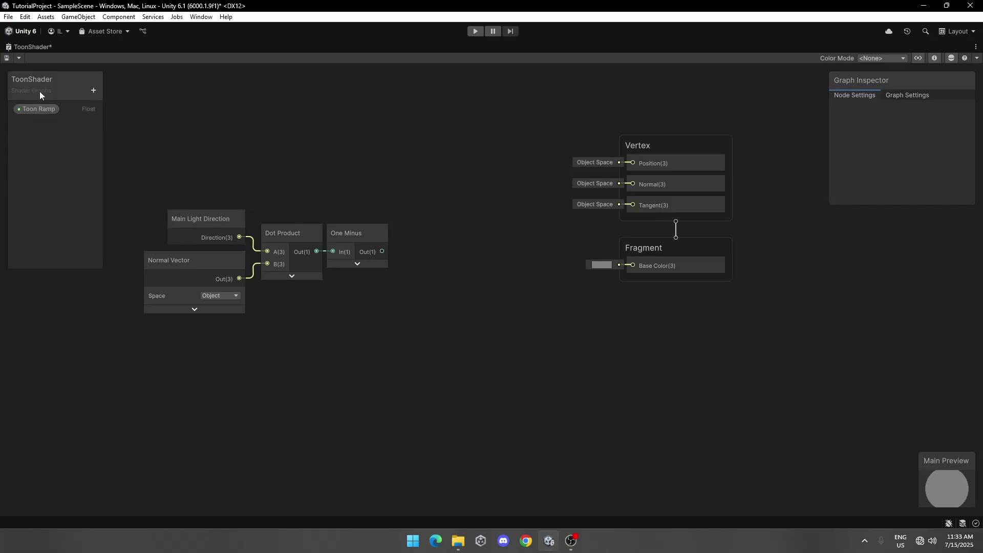
{"action": "left_click_drag", "start_coordinate": [38, 108], "coordinate": [334, 198]}
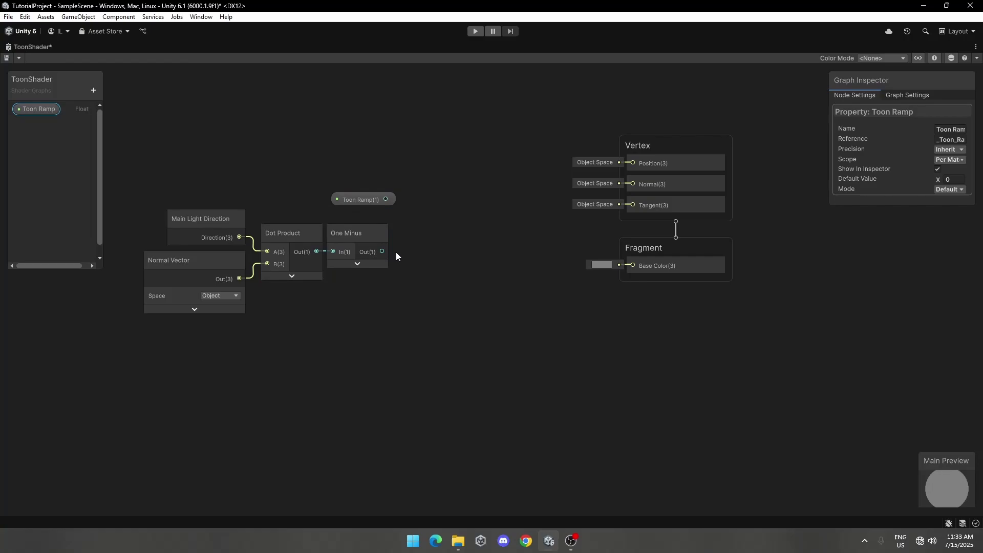
- Add a Posterize node, feeding its In from One Minus and its Steps from Toon Ramp
{"action": "key", "text": "space"}
{"action": "type", "text": "postr"}
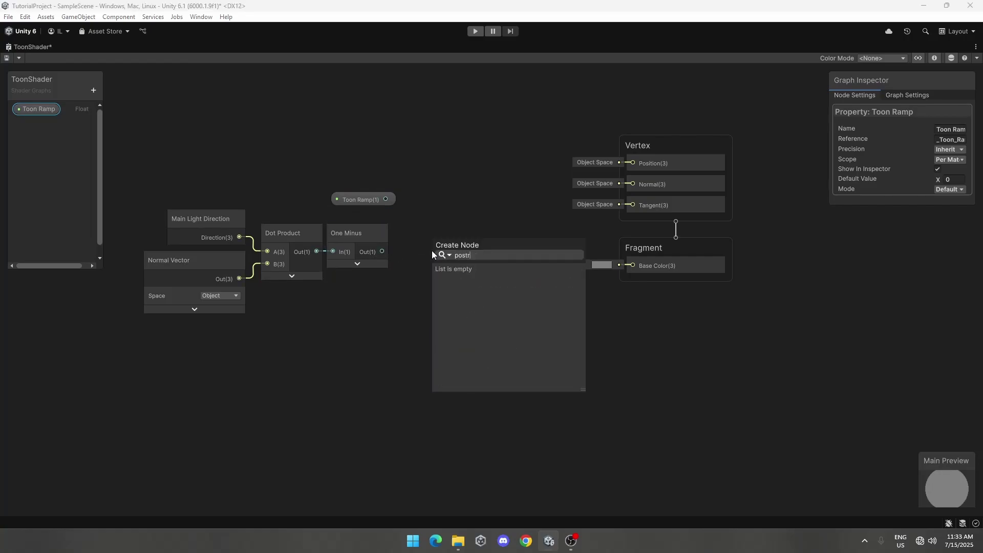
{"action": "key", "text": "BackSpace"}
{"action": "type", "text": "er"}
{"action": "key", "text": "Return"}
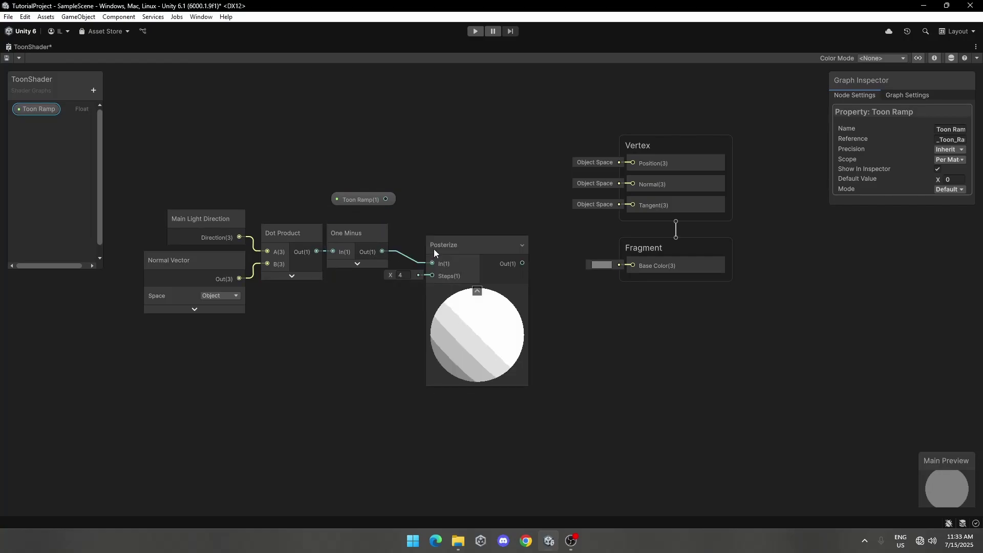
{"action": "left_click_drag", "start_coordinate": [434, 249], "coordinate": [418, 237]}
{"action": "left_click_drag", "start_coordinate": [337, 199], "coordinate": [435, 244]}
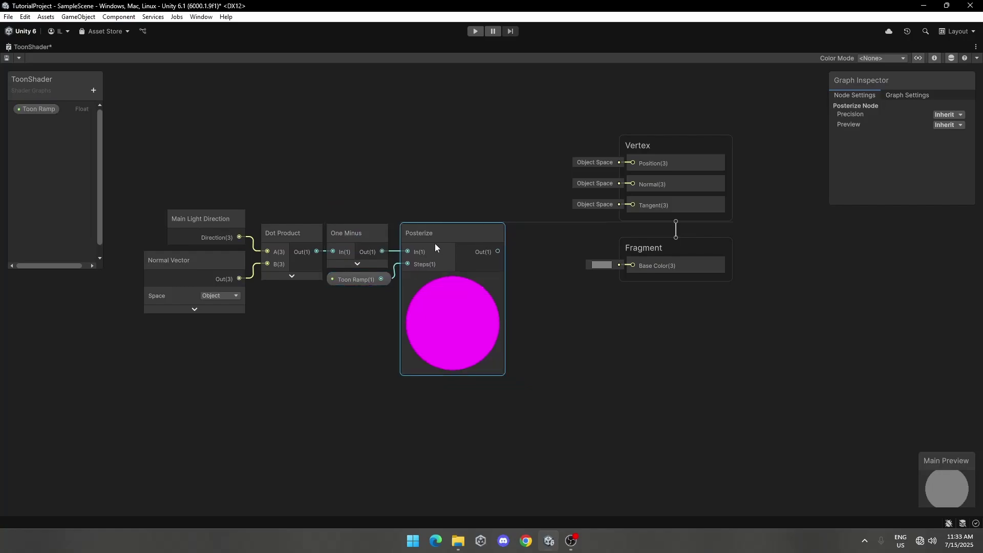
- Set the Toon Ramp property's default value to 1 and save the shader graph
{"action": "left_click", "coordinate": [360, 280]}
{"action": "left_click", "coordinate": [952, 180]}
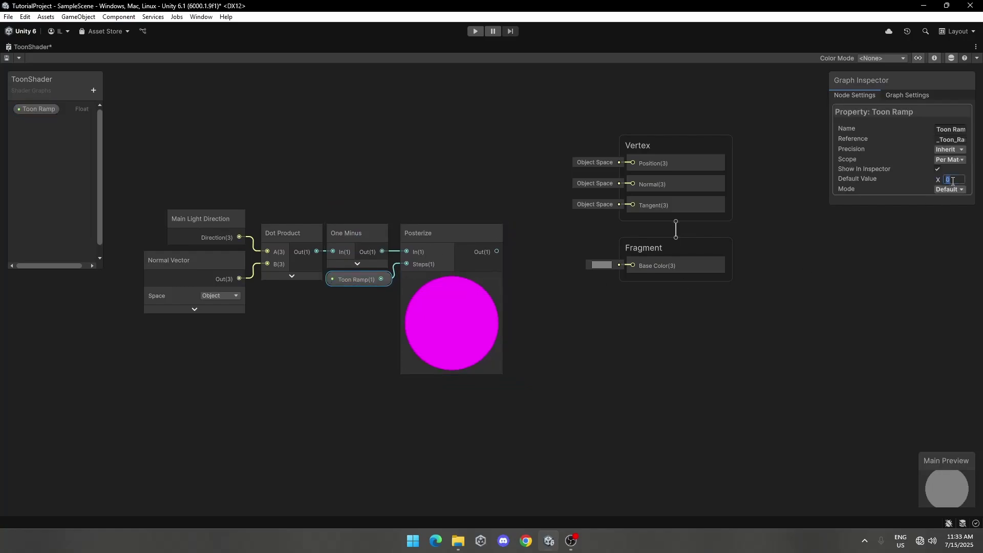
{"action": "type", "text": "1"}
{"action": "scroll", "coordinate": [544, 341], "scroll_direction": "up", "scroll_amount": 1}
{"action": "key", "text": "ctrl+s"}
- Collapse the Posterize preview and add a Lerp node whose T input is fed by the Posterize output
{"action": "left_click_drag", "start_coordinate": [534, 407], "coordinate": [105, 191]}
{"action": "left_click", "coordinate": [435, 268]}
{"action": "left_click_drag", "start_coordinate": [429, 234], "coordinate": [392, 234]}
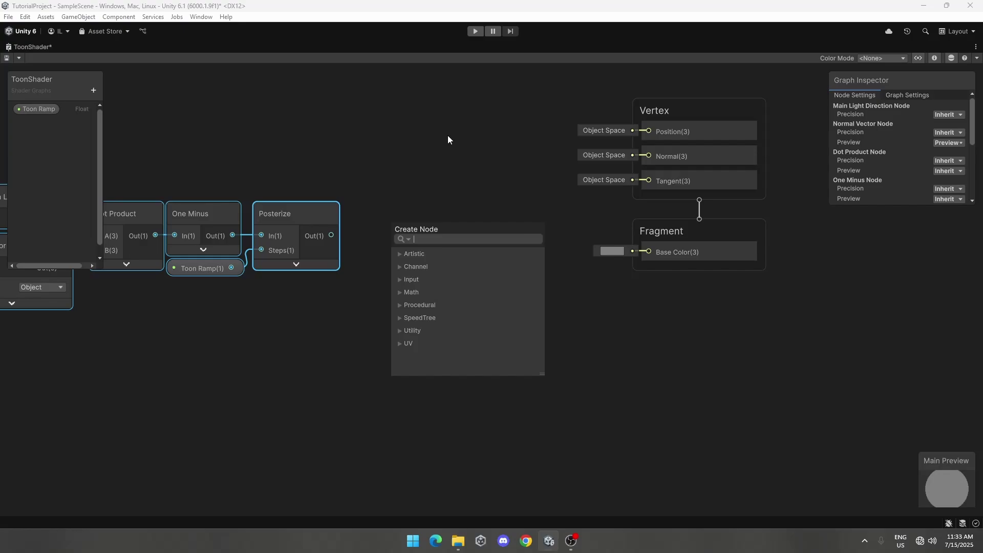
{"action": "type", "text": "lerp"}
{"action": "key", "text": "Return"}
{"action": "scroll", "coordinate": [346, 333], "scroll_direction": "down", "scroll_amount": 5}
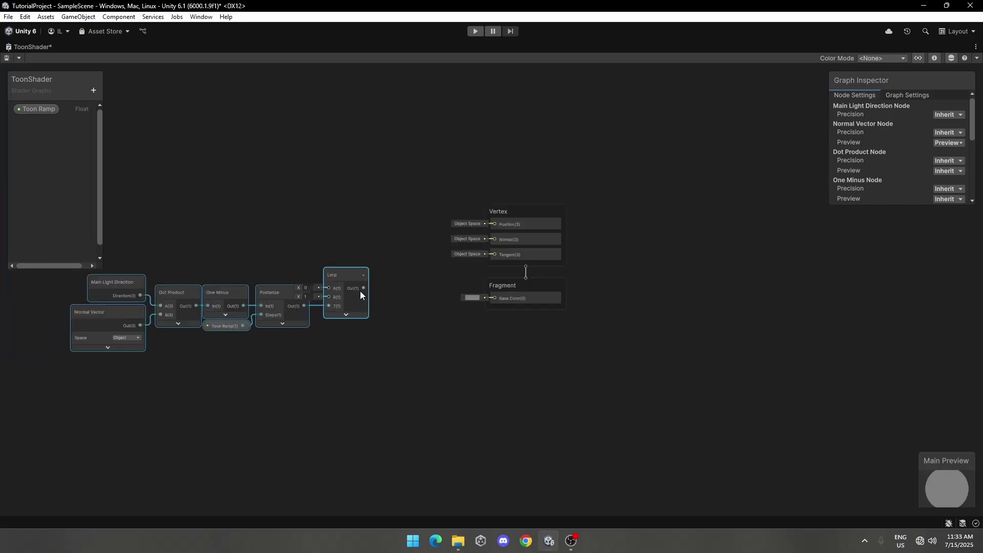
- Connect the Lerp output to the Fragment's Base Color and save the shader graph
{"action": "left_click_drag", "start_coordinate": [364, 287], "coordinate": [495, 298]}
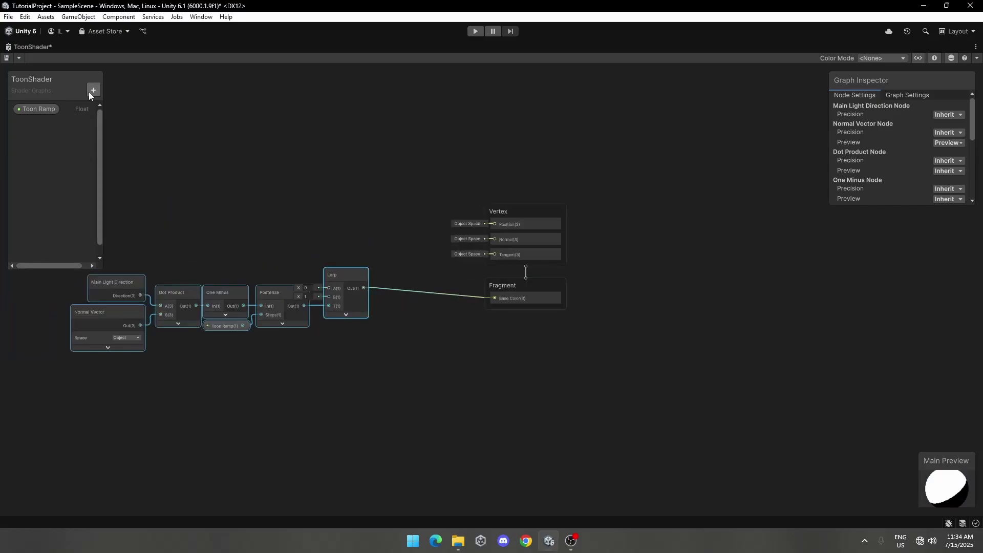
{"action": "left_click", "coordinate": [5, 59]}
{"action": "double_click", "coordinate": [60, 50]}
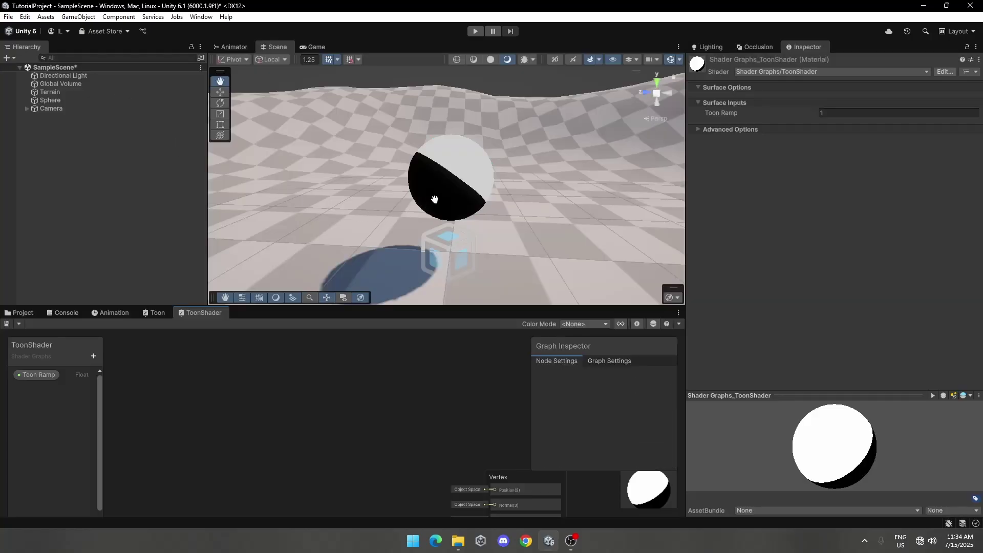
- Try out the Toon Ramp value on the sphere's material and set it back to 1
{"action": "mouse_move", "coordinate": [770, 113]}
{"action": "left_mouse_down"}
{"action": "mouse_move", "coordinate": [752, 115]}
{"action": "mouse_move", "coordinate": [831, 118]}
{"action": "left_mouse_up"}
{"action": "left_click", "coordinate": [844, 116]}
{"action": "type", "text": "1"}
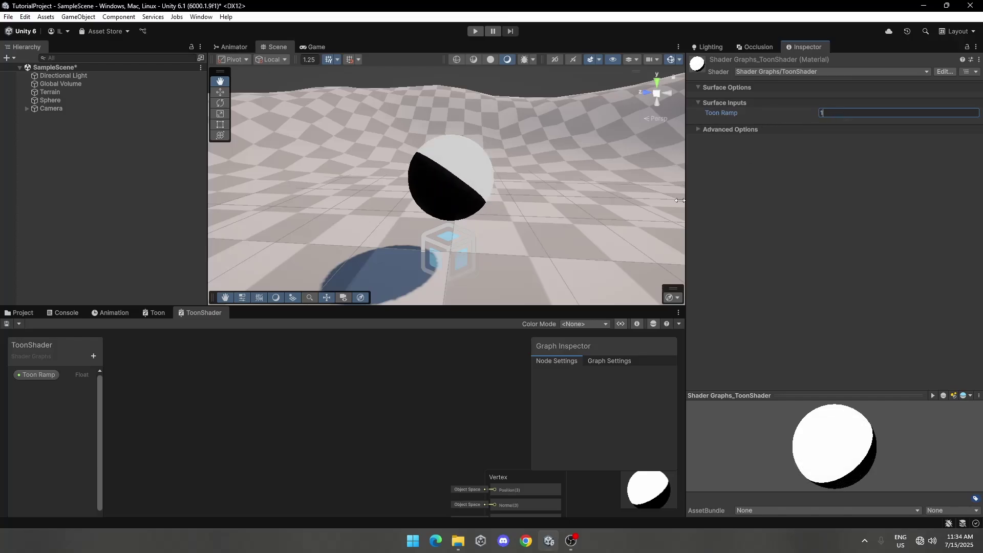
- Create a Color property named Base in the ToonShader graph
{"action": "double_click", "coordinate": [211, 311]}
{"action": "scroll", "coordinate": [358, 297], "scroll_direction": "up", "scroll_amount": 2}
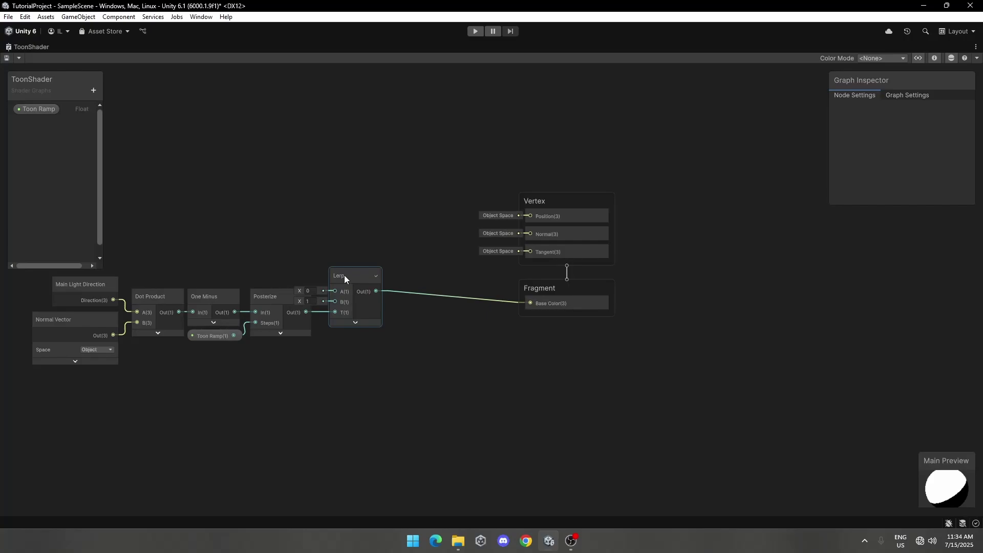
{"action": "scroll", "coordinate": [286, 276], "scroll_direction": "up", "scroll_amount": 3}
{"action": "left_click", "coordinate": [94, 90]}
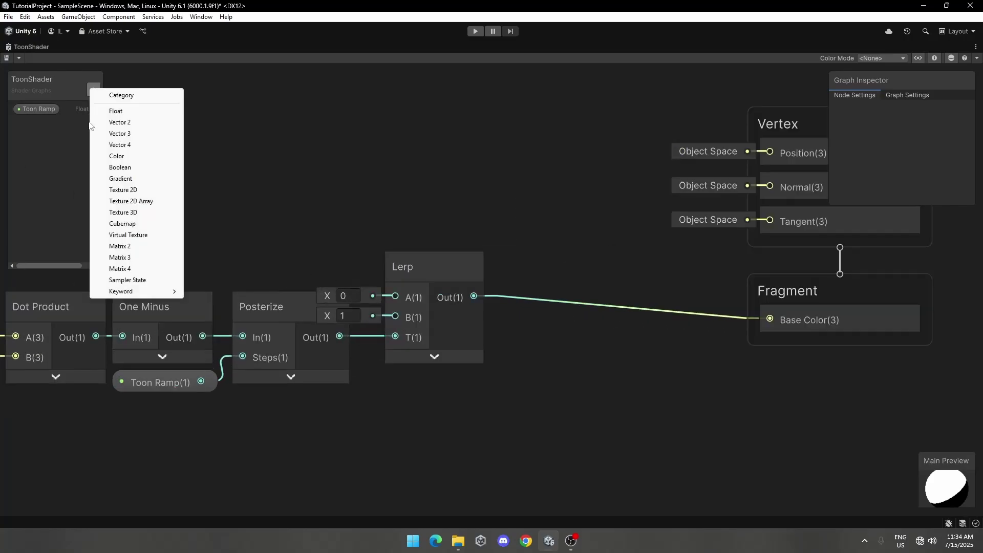
{"action": "left_click", "coordinate": [116, 156]}
{"action": "type", "text": "Base"}
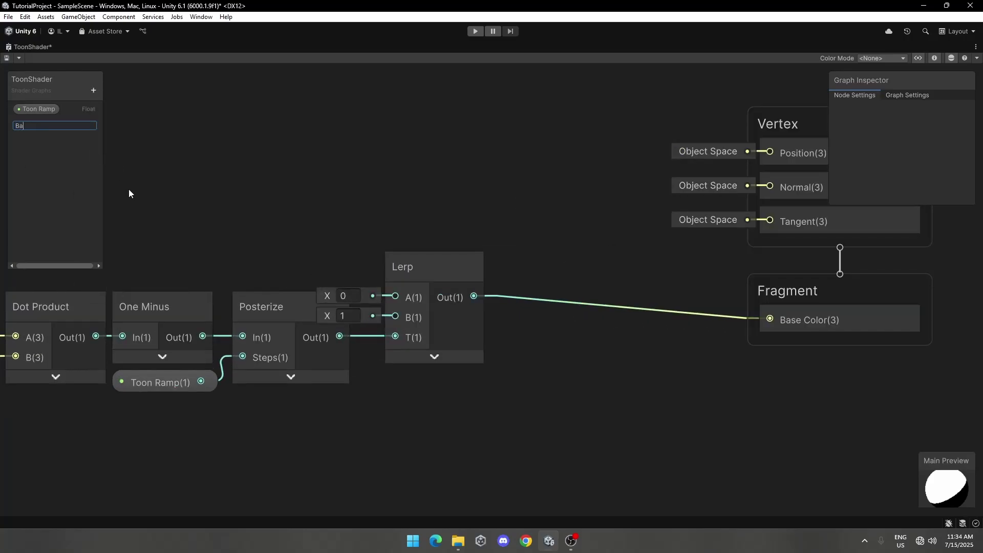
{"action": "key", "text": "Return"}
- Create a second Color property named Shadow
{"action": "left_click", "coordinate": [93, 90]}
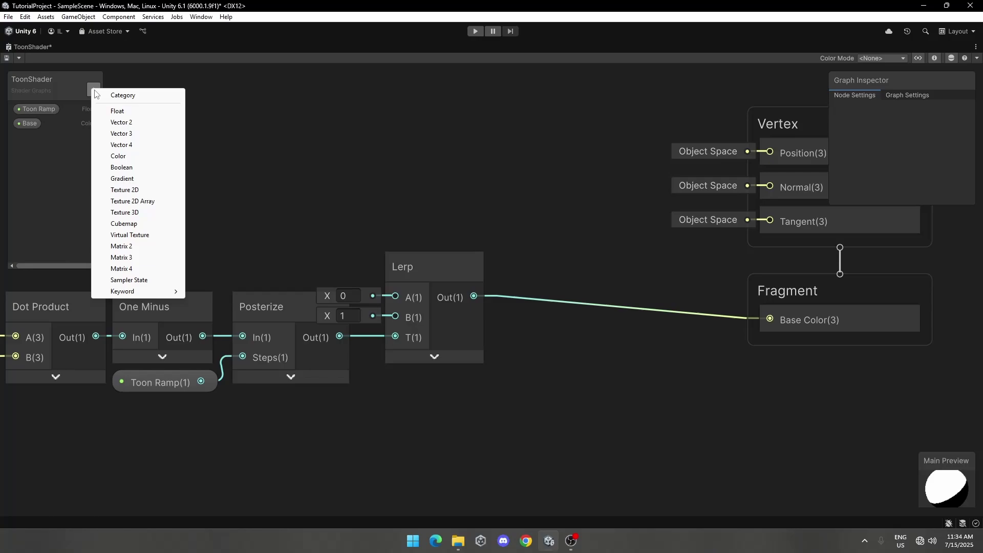
{"action": "left_click", "coordinate": [117, 156]}
{"action": "type", "text": "Sh"}
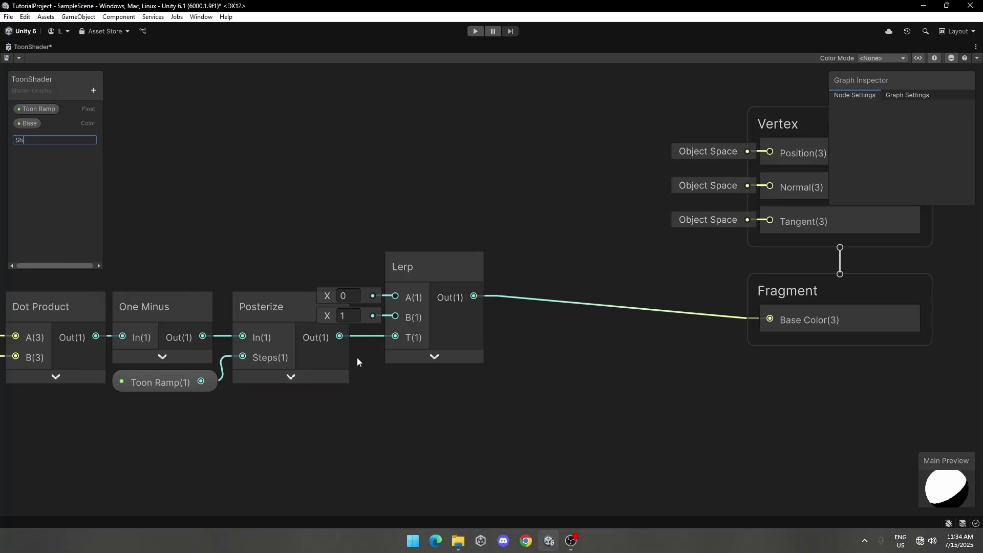
{"action": "type", "text": "adow"}
{"action": "key", "text": "Return"}
- Place the Shadow and Base properties in the graph, feeding Lerp's A from Shadow and B from Base, and save the graph
{"action": "left_click_drag", "start_coordinate": [46, 141], "coordinate": [270, 223]}
{"action": "left_click_drag", "start_coordinate": [30, 123], "coordinate": [395, 296]}
{"action": "left_click_drag", "start_coordinate": [333, 259], "coordinate": [386, 322]}
{"action": "left_click", "coordinate": [7, 58]}
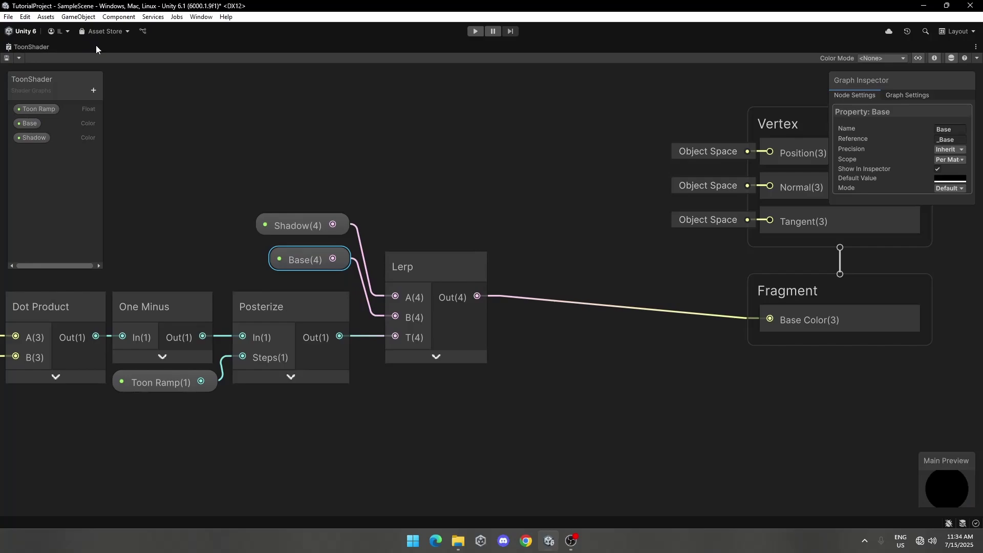
{"action": "double_click", "coordinate": [96, 46]}
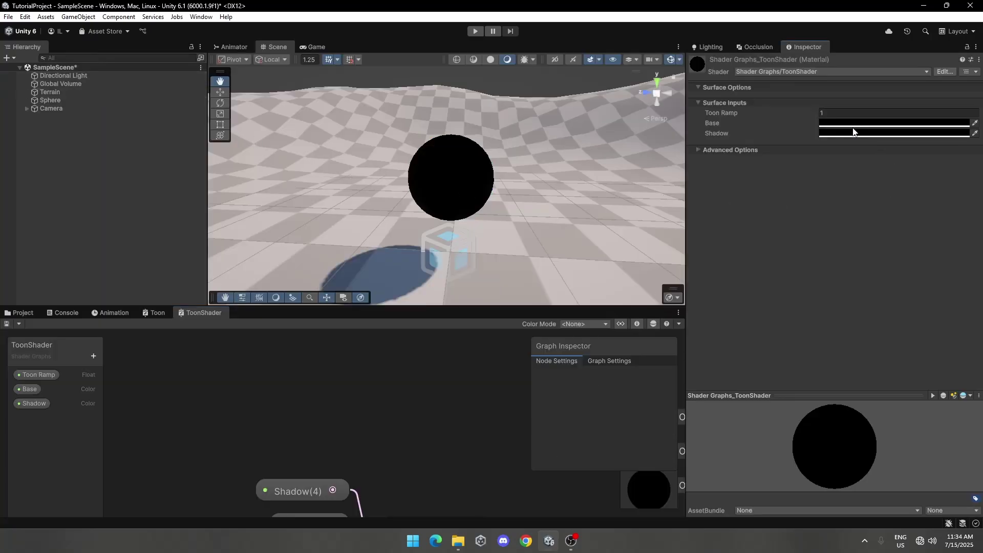
- Set the material's Base color to white
{"action": "left_click", "coordinate": [853, 123]}
{"action": "left_click_drag", "start_coordinate": [933, 222], "coordinate": [840, 154]}
{"action": "left_click", "coordinate": [970, 118]}
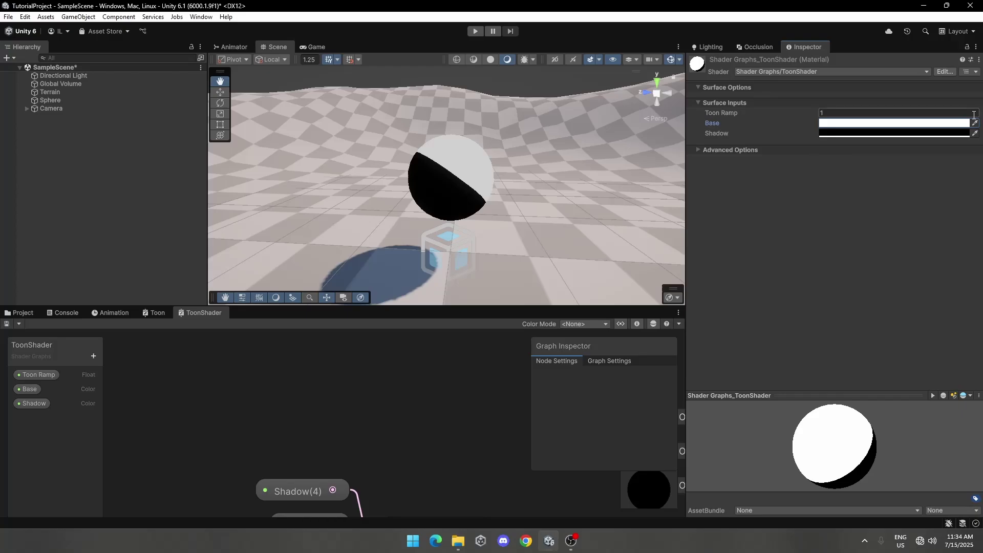
- Set the material's Toon Ramp to 2
{"action": "left_click_drag", "start_coordinate": [789, 109], "coordinate": [798, 111]}
{"action": "type", "text": "2"}
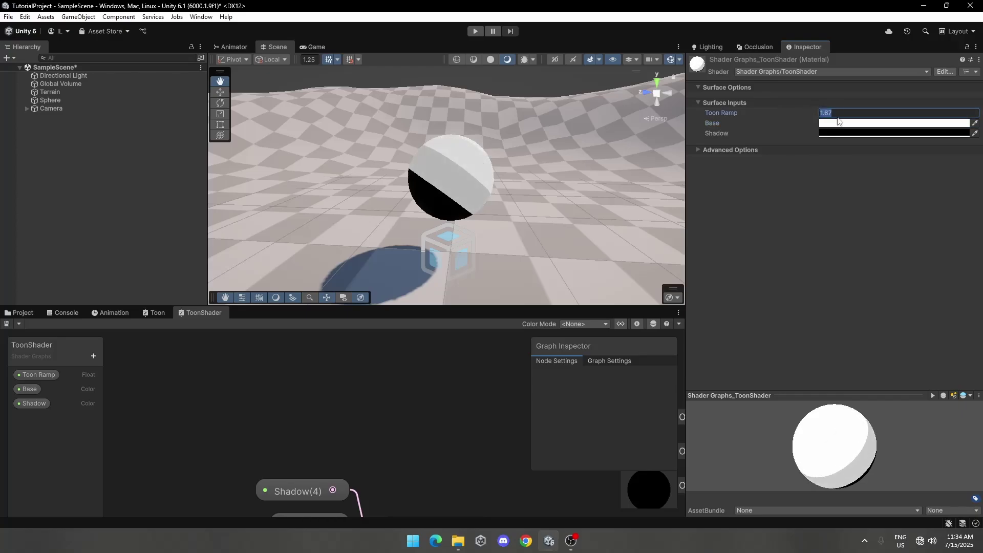
{"action": "left_click", "coordinate": [848, 134]}
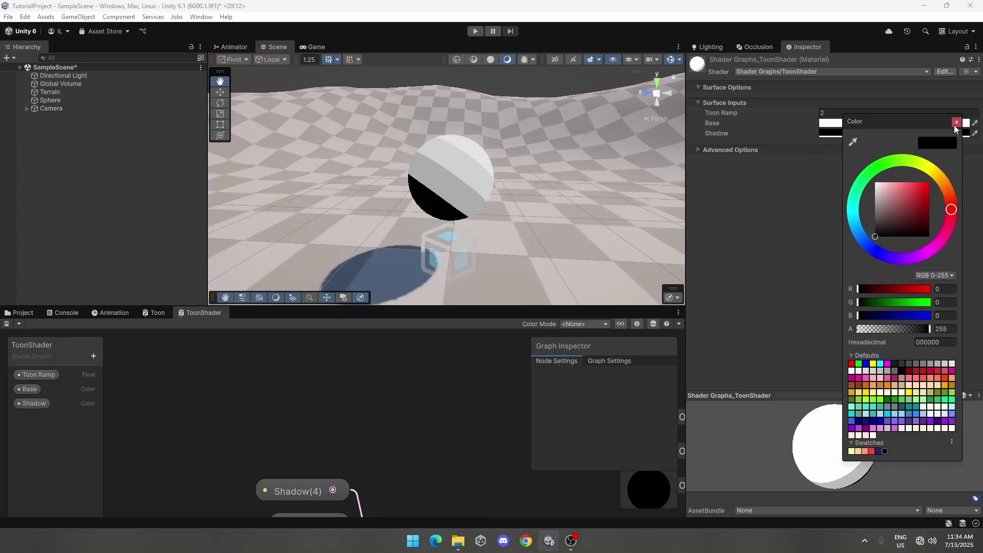
{"action": "left_click", "coordinate": [960, 124]}
- Set the material's Base color to a pinkish red and its Shadow color to bright red
{"action": "left_click", "coordinate": [833, 123]}
{"action": "left_click", "coordinate": [923, 192]}
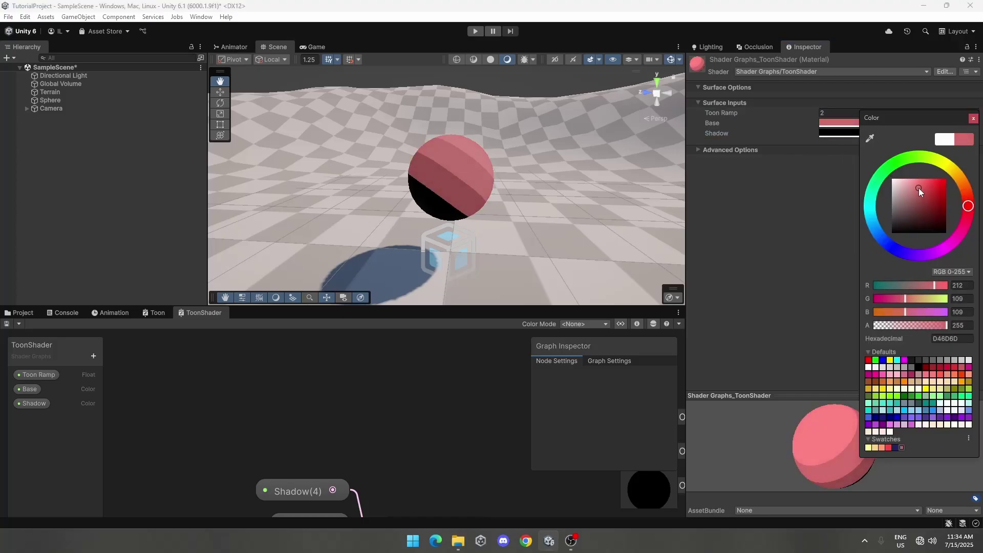
{"action": "left_click", "coordinate": [973, 119]}
{"action": "left_click", "coordinate": [850, 134]}
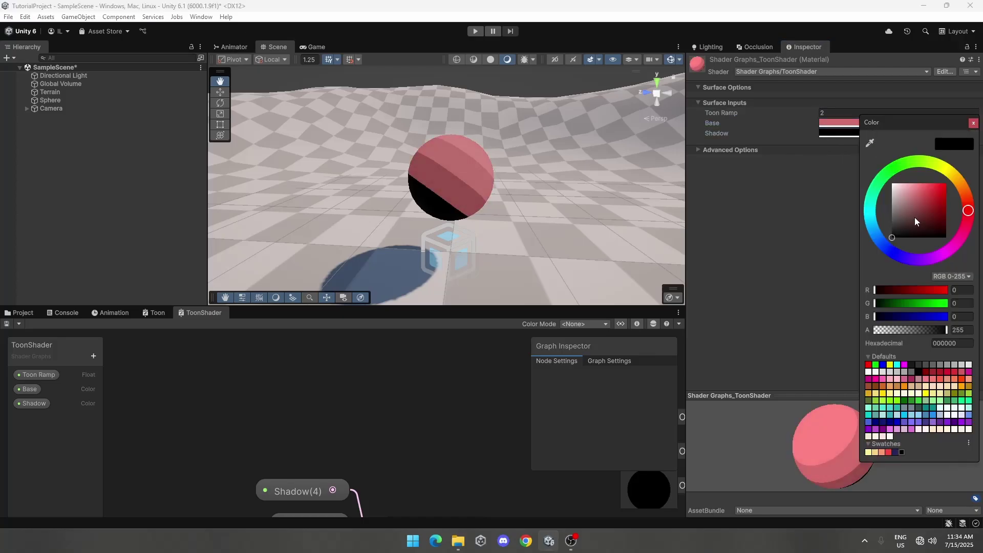
{"action": "left_click_drag", "start_coordinate": [916, 220], "coordinate": [881, 202]}
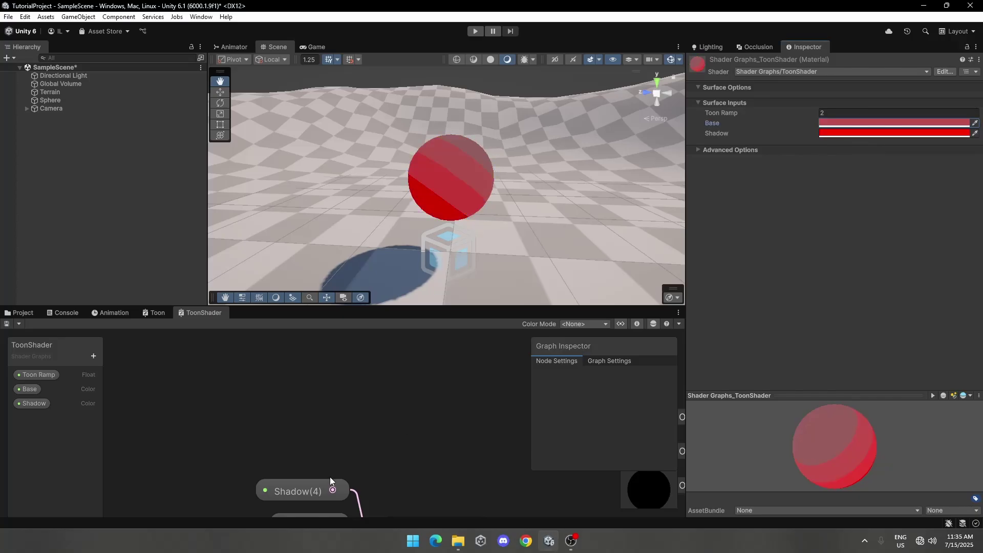
- Move the Lerp node farther from Posterize to make room between the two nodes
{"action": "scroll", "coordinate": [326, 503], "scroll_direction": "down", "scroll_amount": 7}
{"action": "scroll", "coordinate": [351, 422], "scroll_direction": "down", "scroll_amount": 6}
{"action": "scroll", "coordinate": [326, 509], "scroll_direction": "up", "scroll_amount": 6}
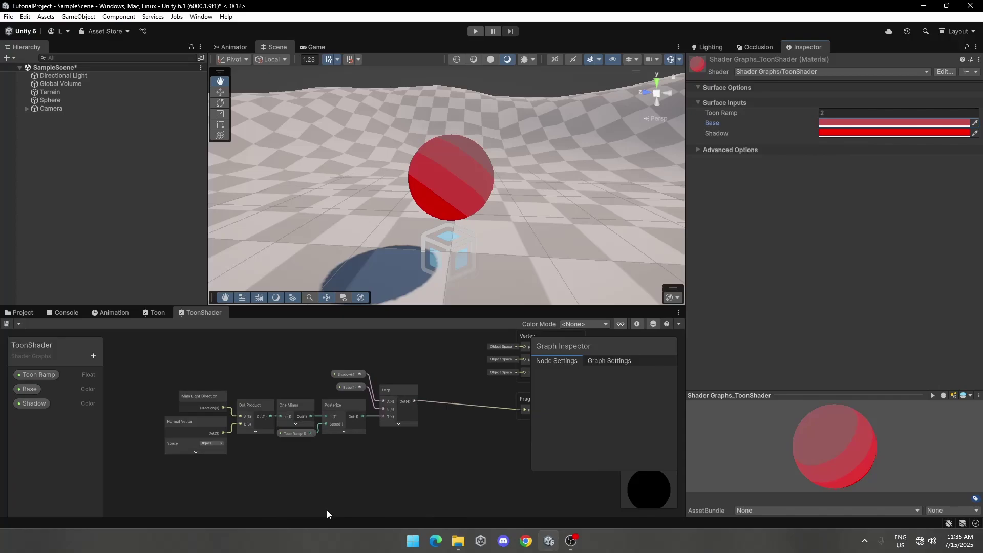
{"action": "scroll", "coordinate": [357, 428], "scroll_direction": "up", "scroll_amount": 2}
{"action": "scroll", "coordinate": [355, 425], "scroll_direction": "down", "scroll_amount": 6}
{"action": "scroll", "coordinate": [382, 437], "scroll_direction": "up", "scroll_amount": 7}
{"action": "left_click_drag", "start_coordinate": [382, 446], "coordinate": [304, 344]}
{"action": "left_click_drag", "start_coordinate": [344, 378], "coordinate": [413, 383]}
- Insert a Saturate node between the Posterize output and Lerp's T input, and save the shader graph
{"action": "left_click", "coordinate": [347, 427]}
{"action": "key", "text": "space"}
{"action": "type", "text": "sa"}
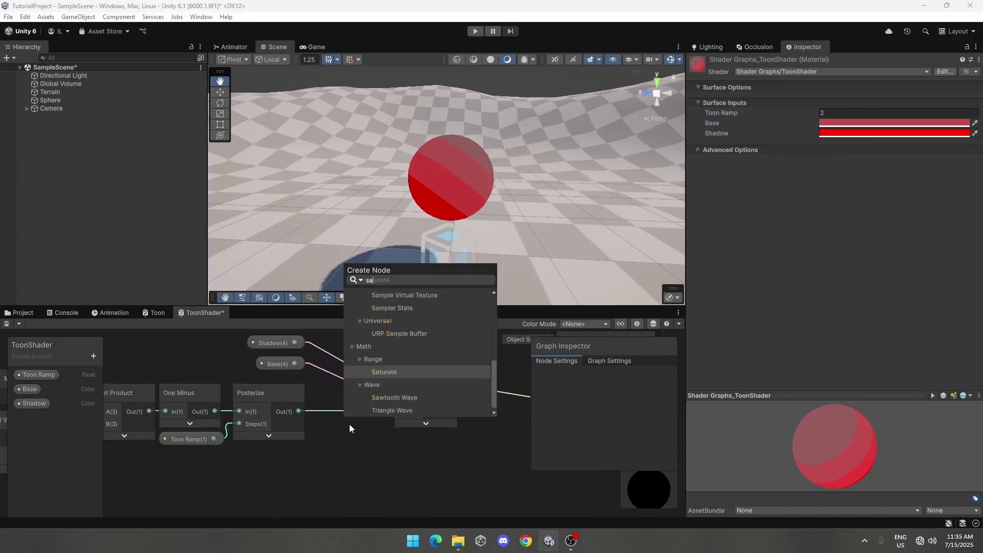
{"action": "left_click", "coordinate": [383, 374]}
{"action": "left_click_drag", "start_coordinate": [363, 454], "coordinate": [348, 402]}
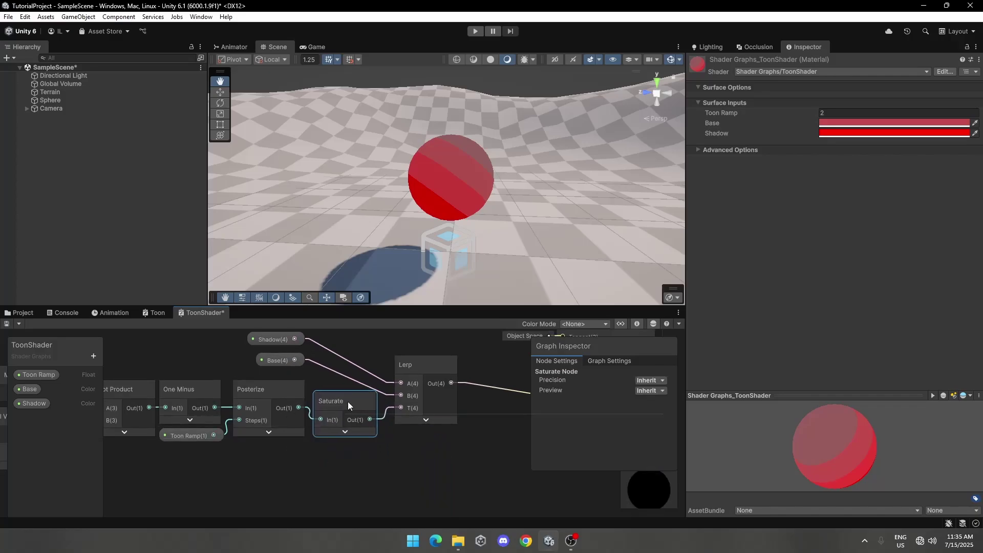
{"action": "left_click", "coordinate": [7, 324]}
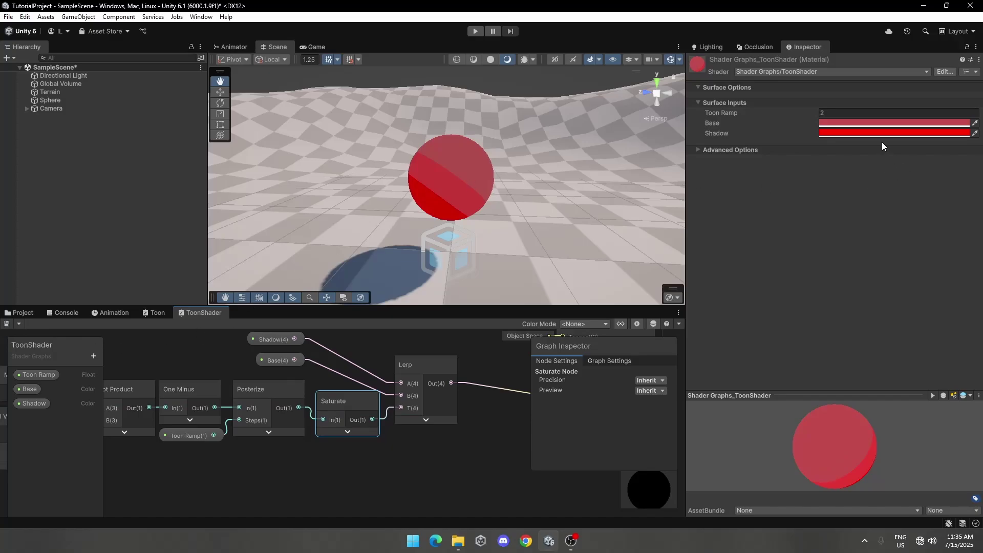